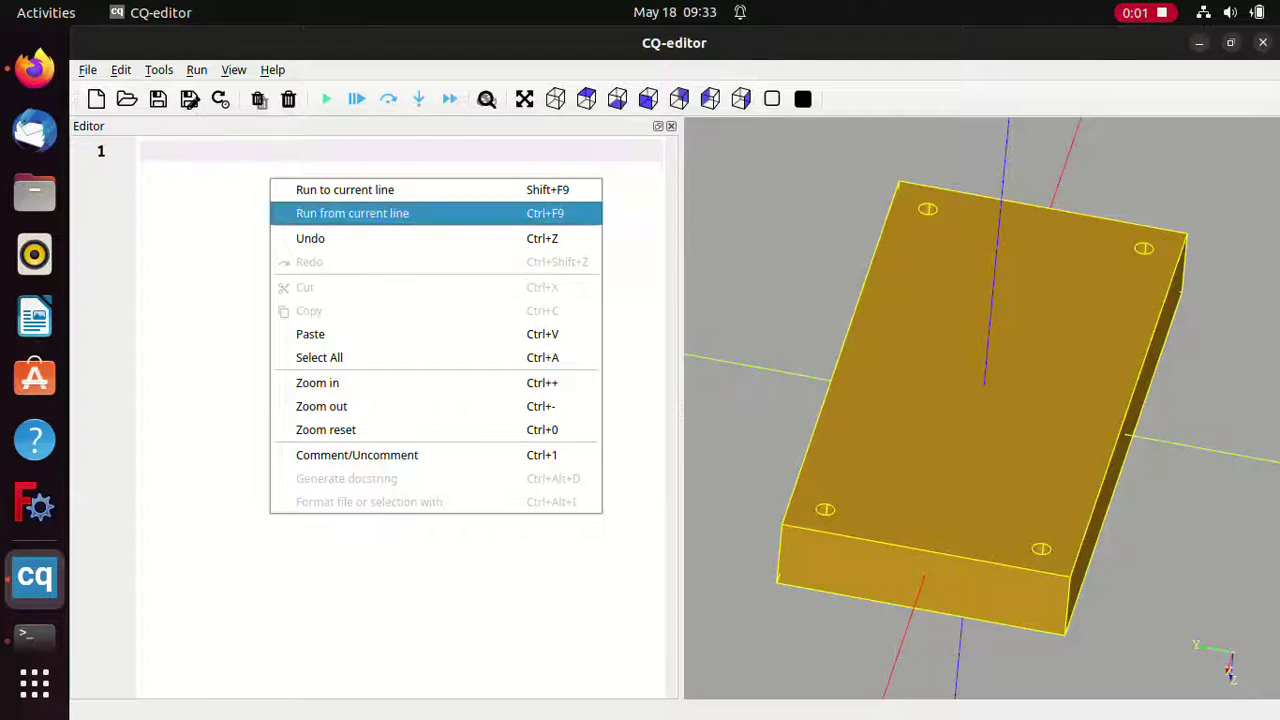
Paste the copied rounded two-part case CadQuery script into the empty editor.
click(310, 334)
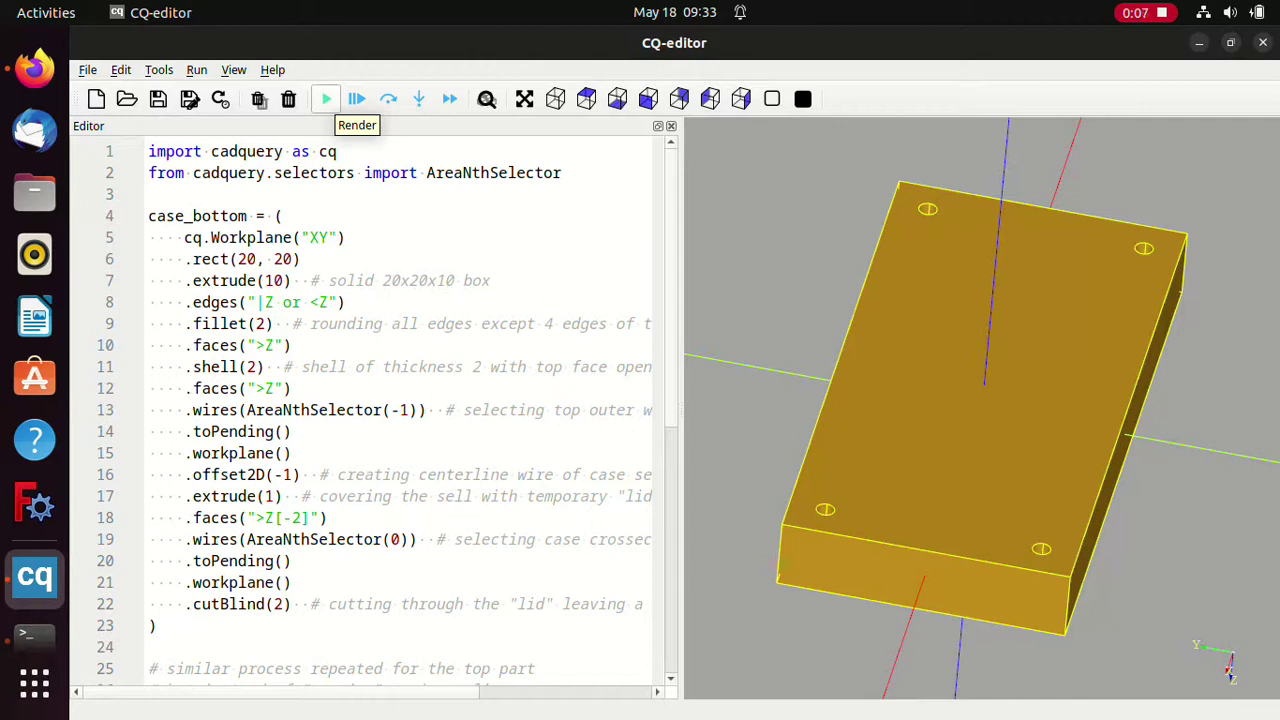
Render the script and orbit the view to inspect the hollow case bottom and translucent top.
click(326, 99)
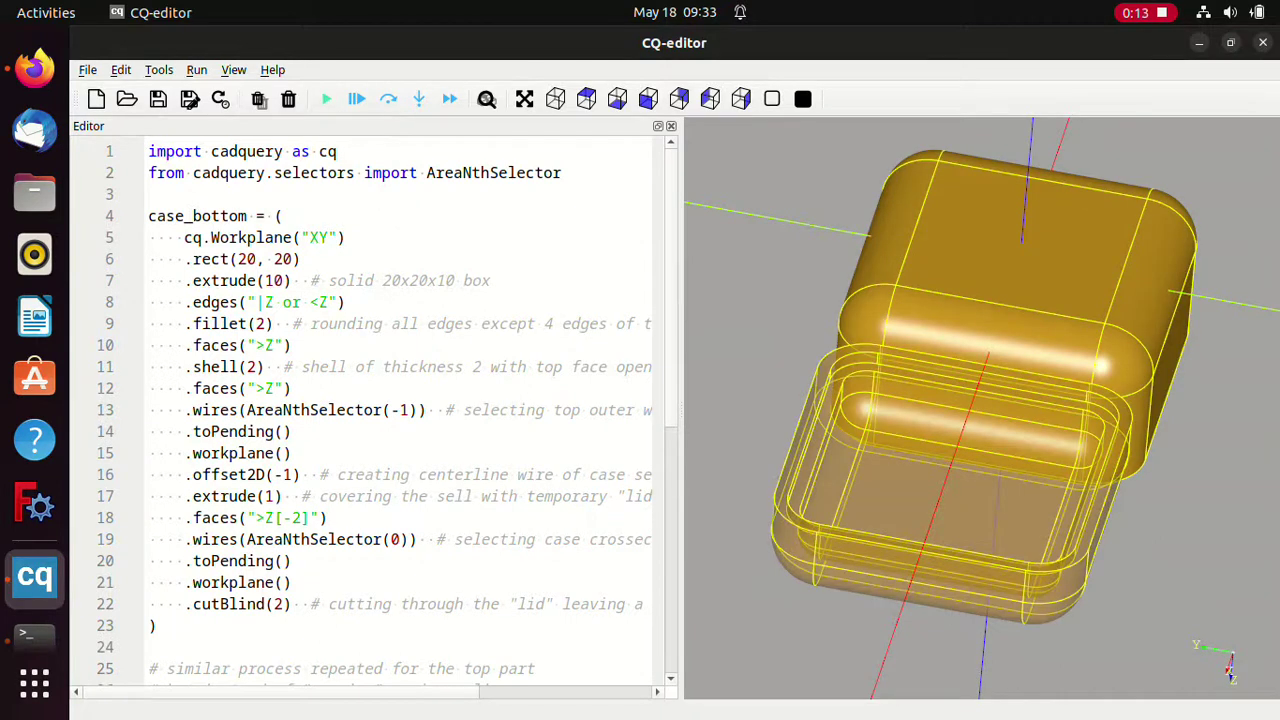
scroll(982, 408, up, 3)
scroll(982, 408, down, 4)
mouse_move(980, 400)
mouse_down()
mouse_move(1040, 380)
mouse_move(1080, 420)
mouse_move(1040, 390)
mouse_move(1000, 400)
mouse_move(1000, 320)
mouse_move(1030, 290)
mouse_up()
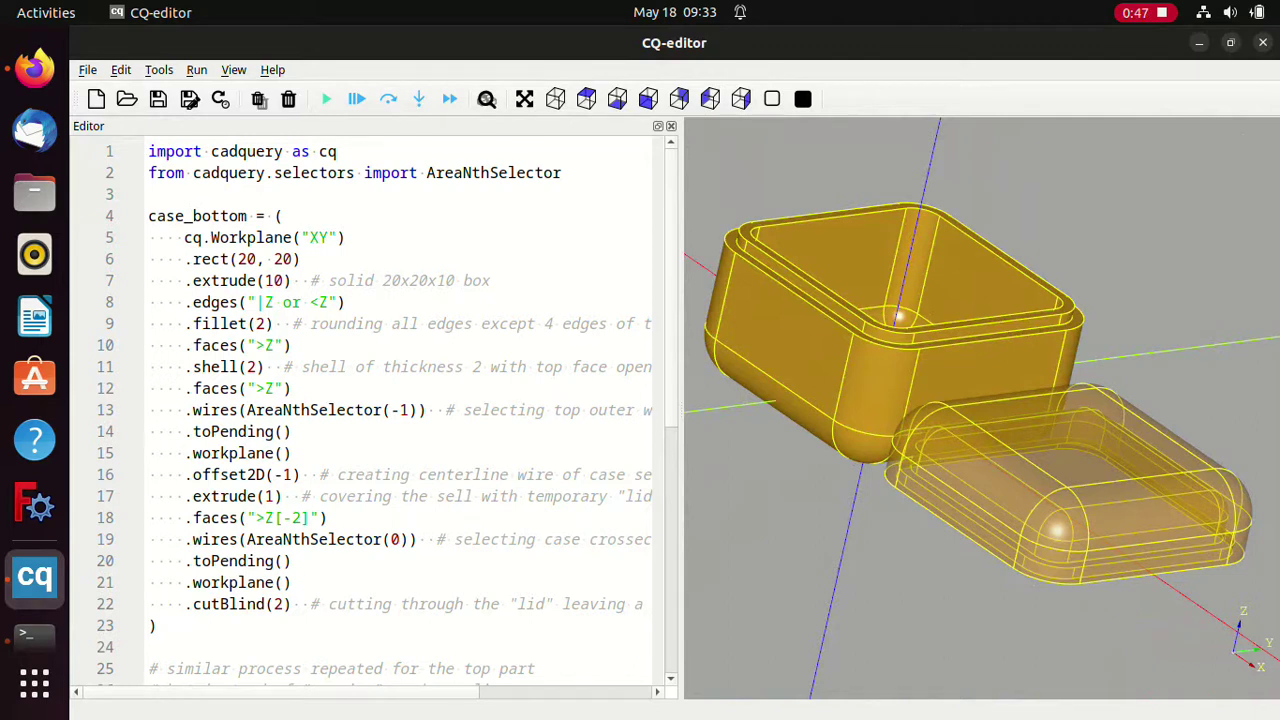
Change the case bottom's rect(20, 20) to rect(30, 20) and re-render the model.
click(249, 259)
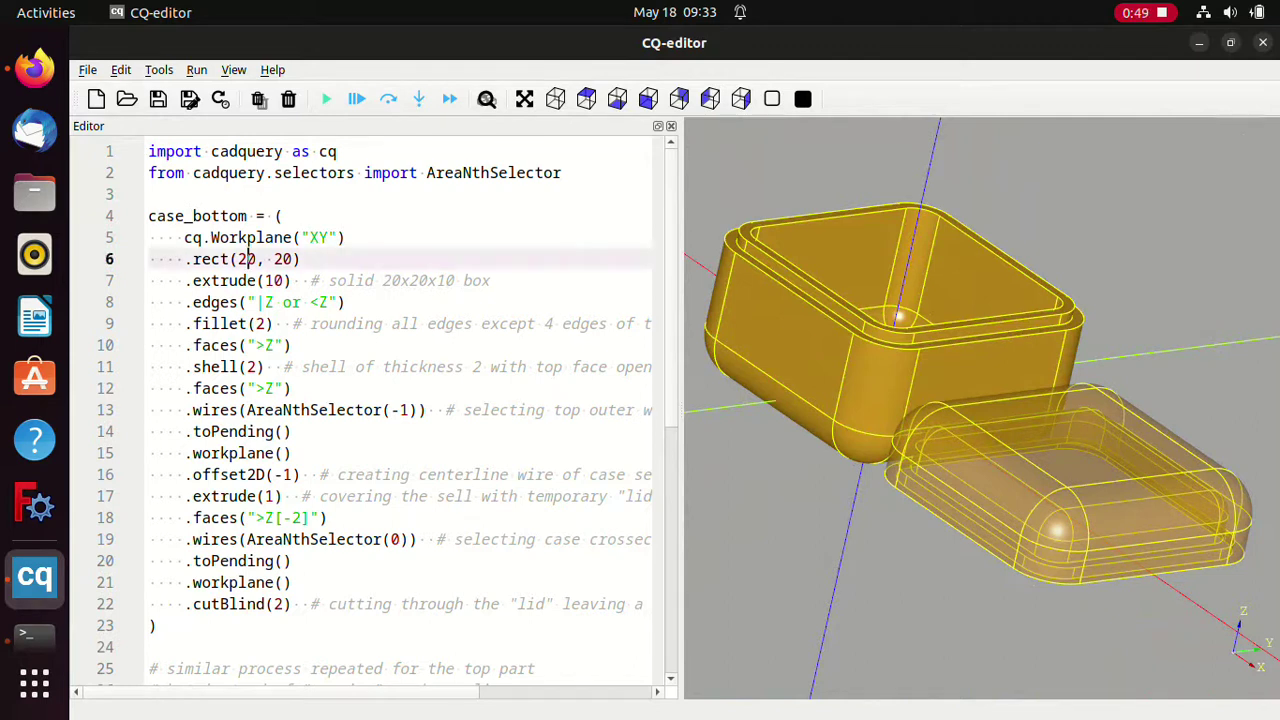
key(BackSpace)
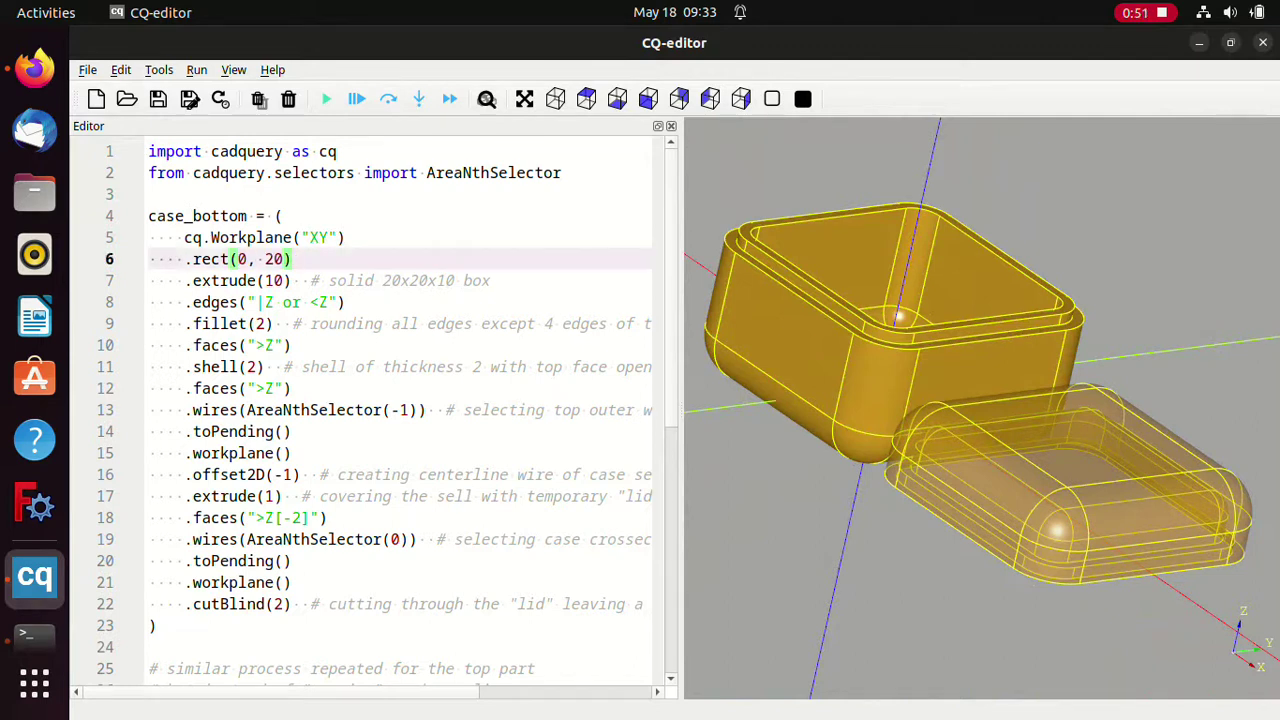
text(3)
key(F5)
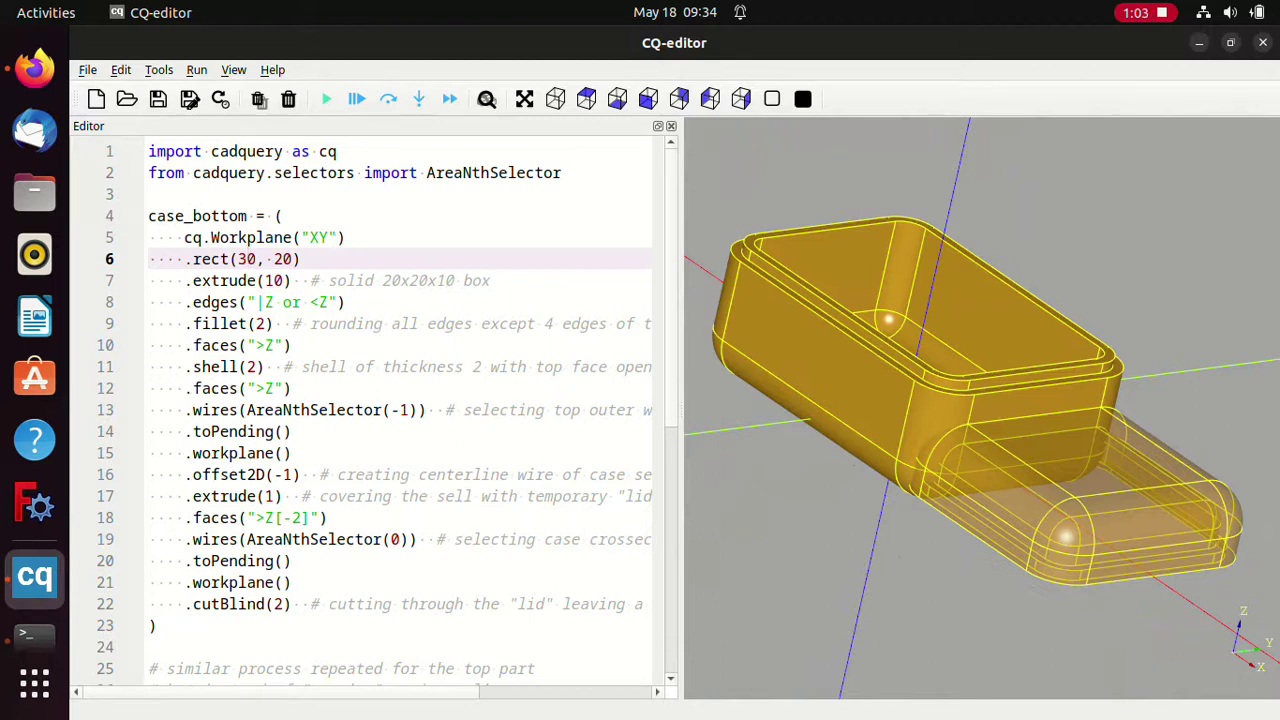
click(257, 366)
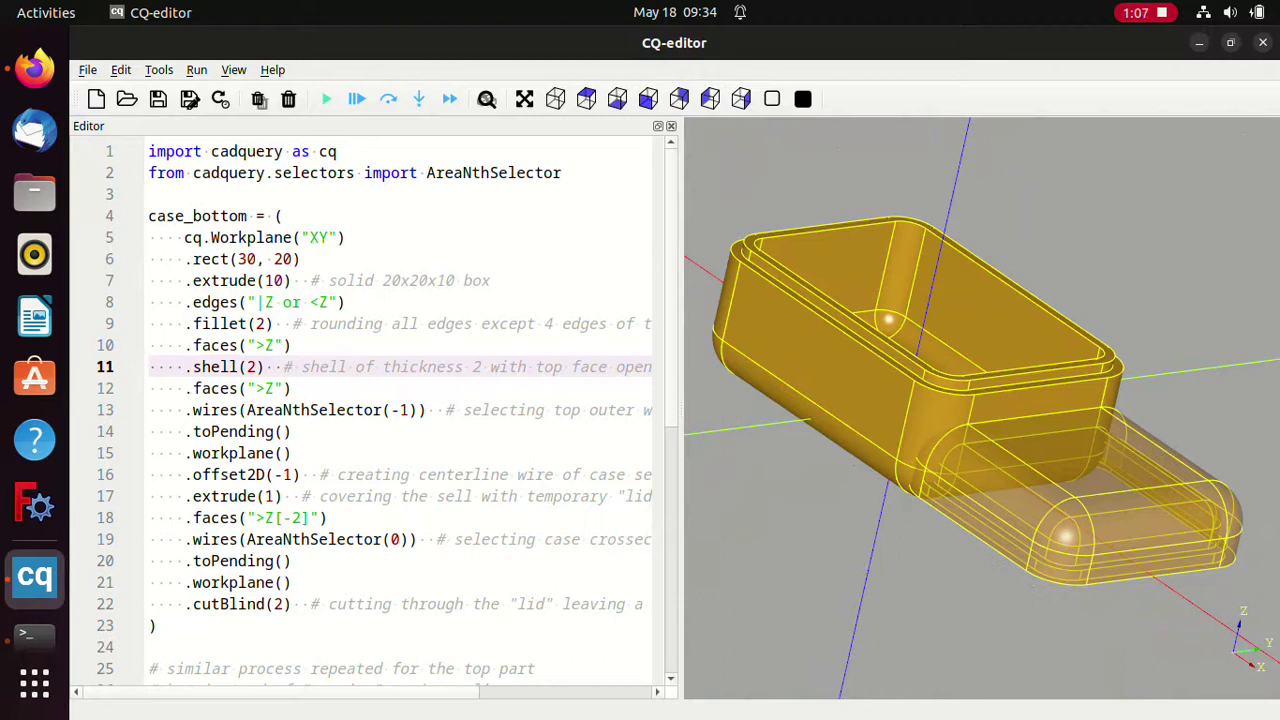
scroll(400, 410, down, 3)
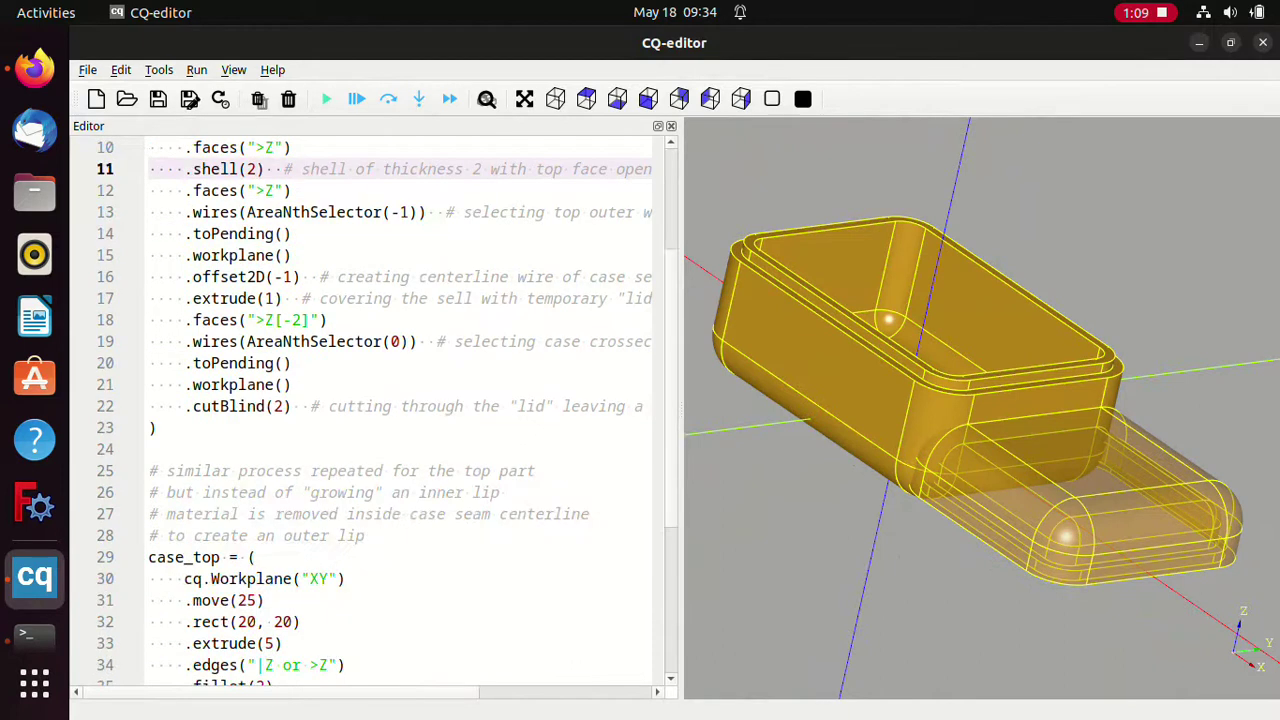
Change the case top's rect(20, 20) to rect(30, 20) and re-render.
scroll(400, 410, down, 1)
scroll(400, 410, down, 2)
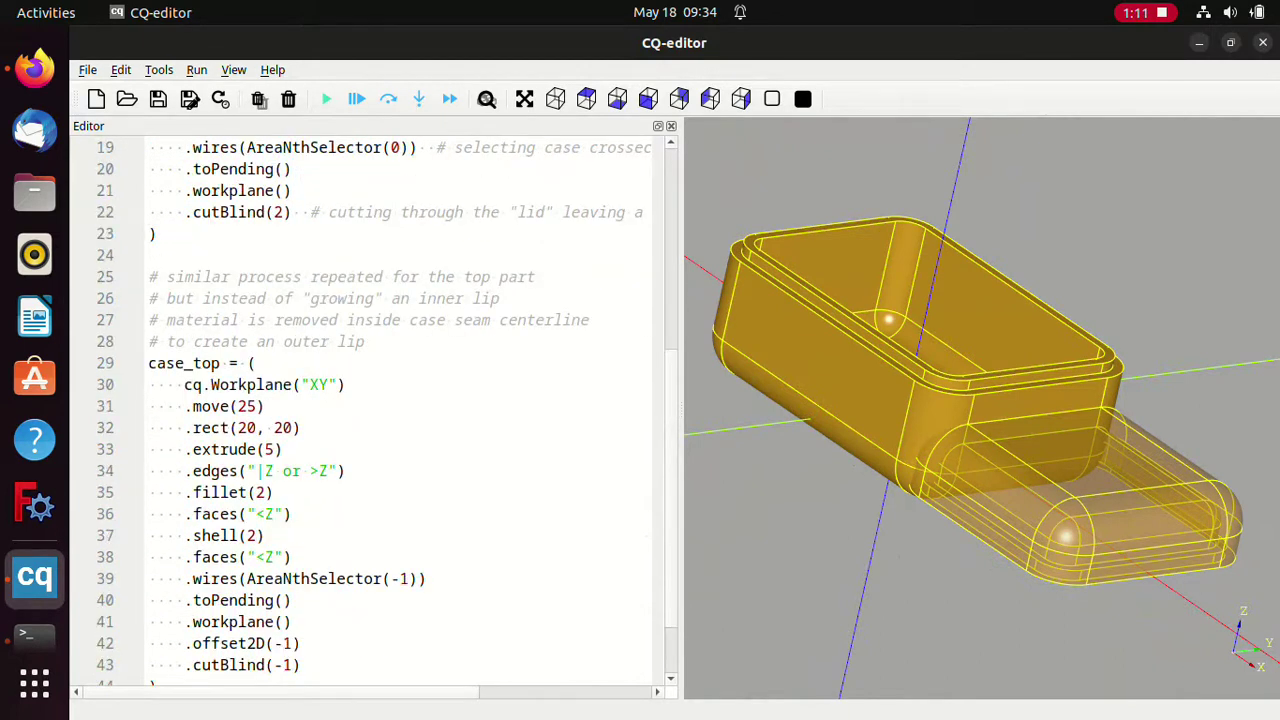
click(246, 427)
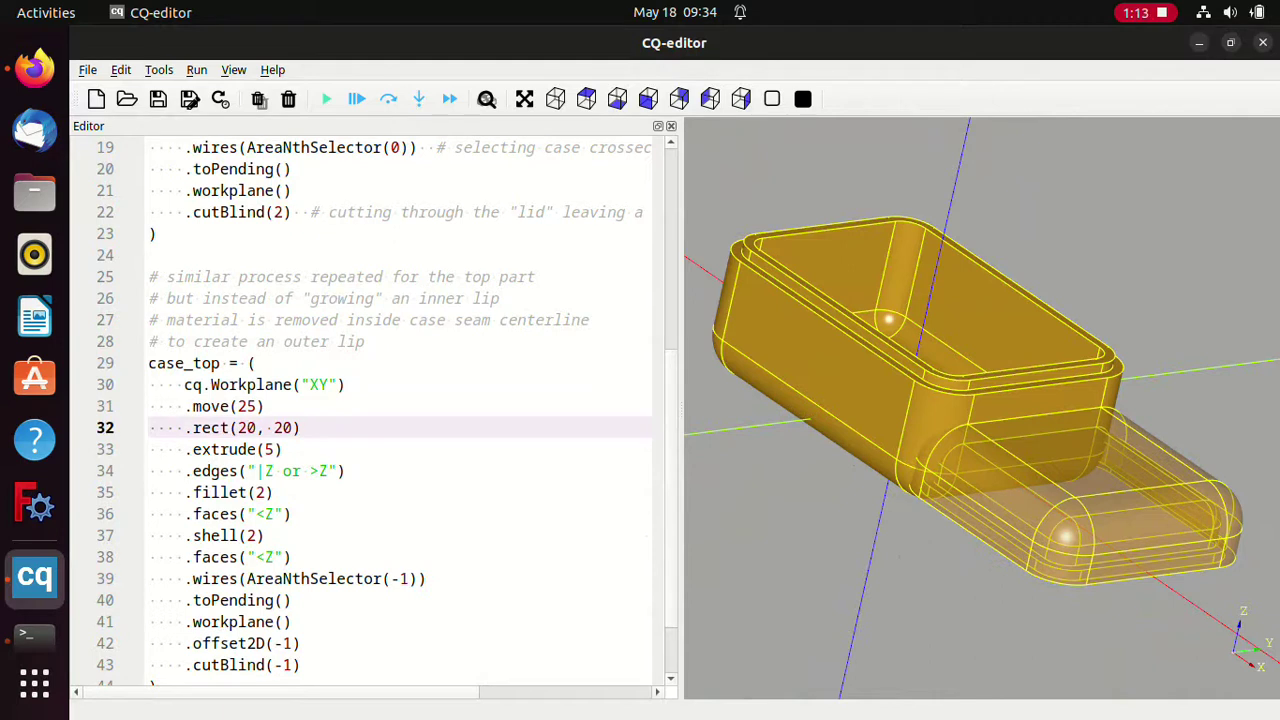
key(BackSpace)
text(3)
key(F5)
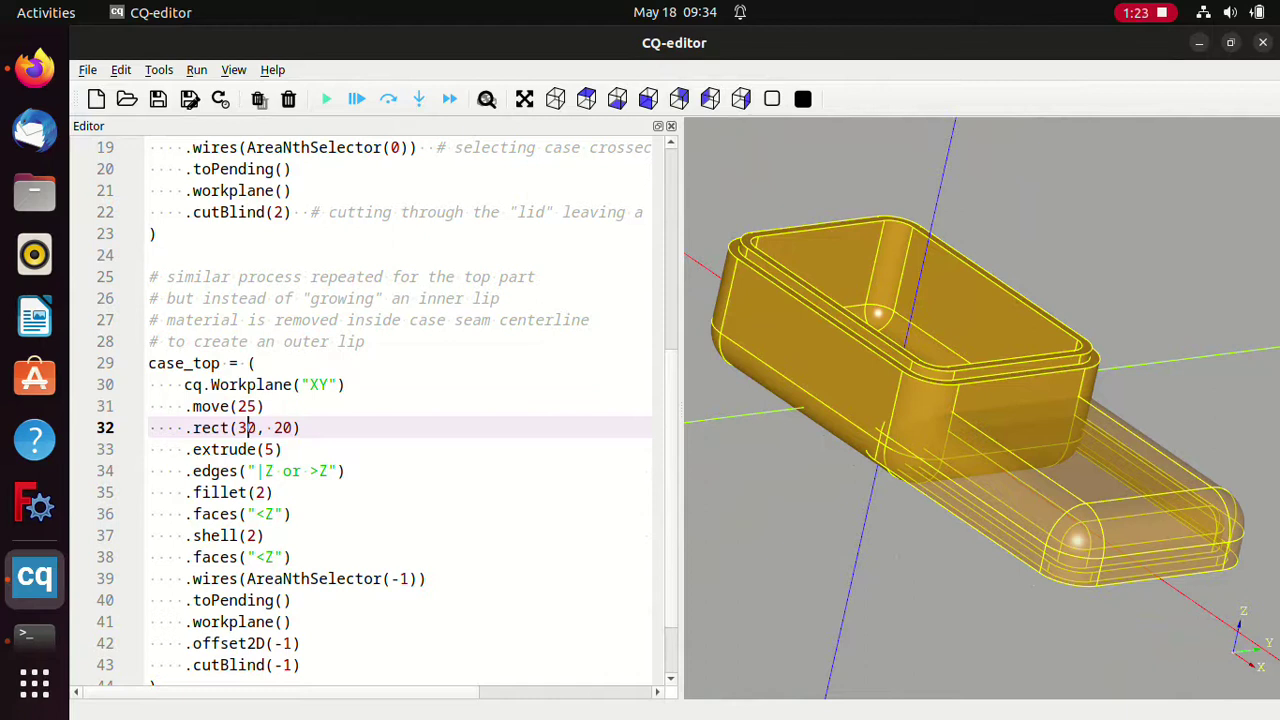
Orbit the model to check both parts now share the 30 by 20 footprint.
scroll(400, 400, up, 3)
scroll(400, 400, up, 3)
scroll(400, 400, down, 2)
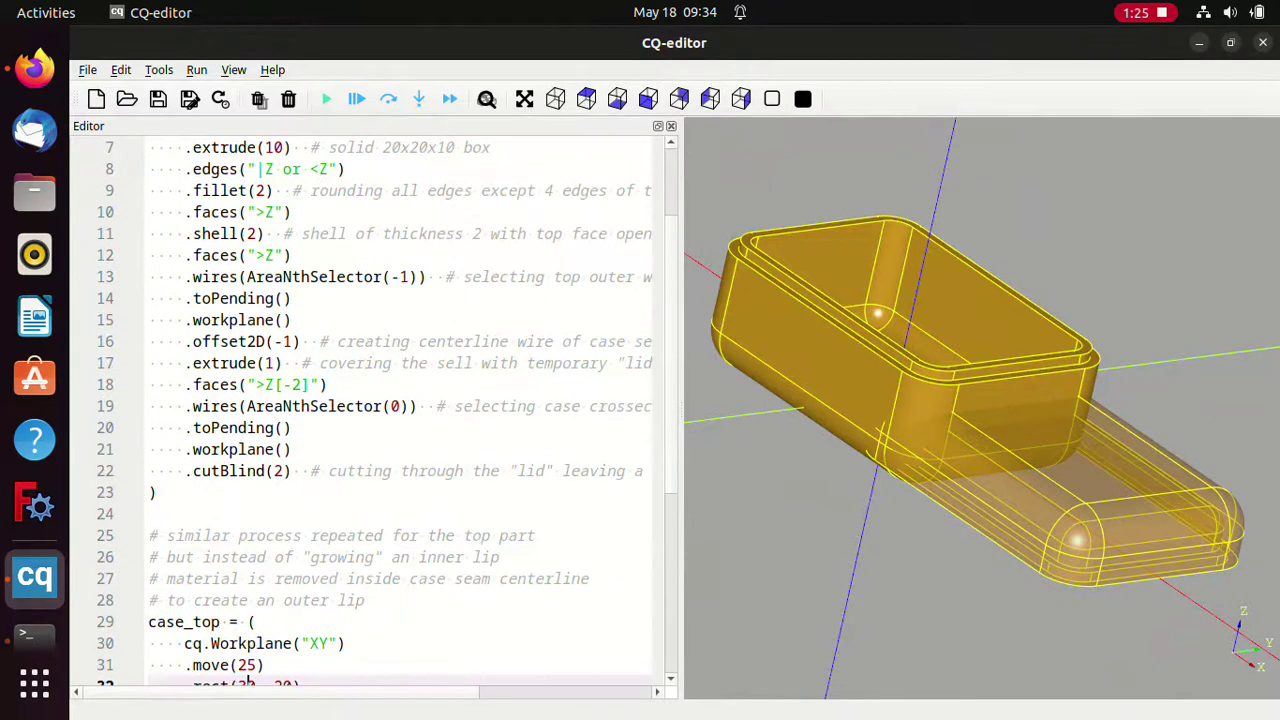
scroll(400, 400, down, 2)
scroll(400, 400, up, 2)
scroll(400, 400, up, 1)
drag(980, 400, 1060, 360)
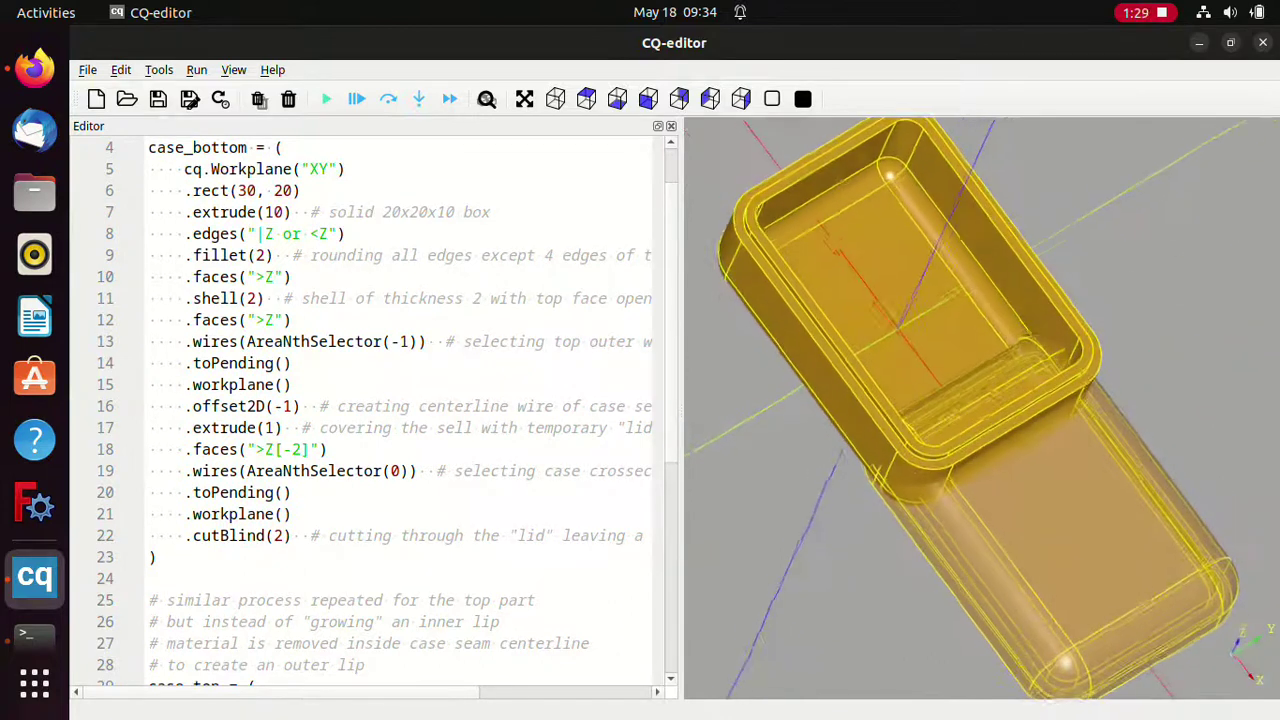
drag(980, 400, 1020, 380)
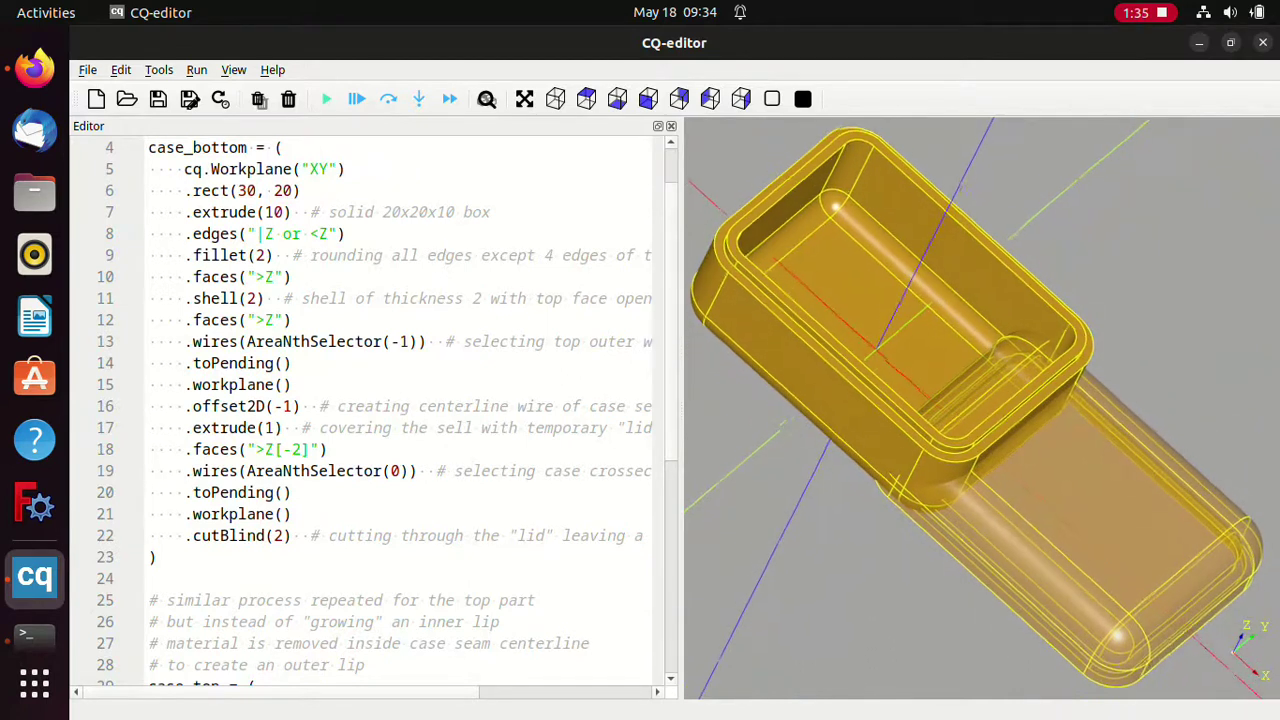
scroll(360, 400, down, 3)
click(240, 557)
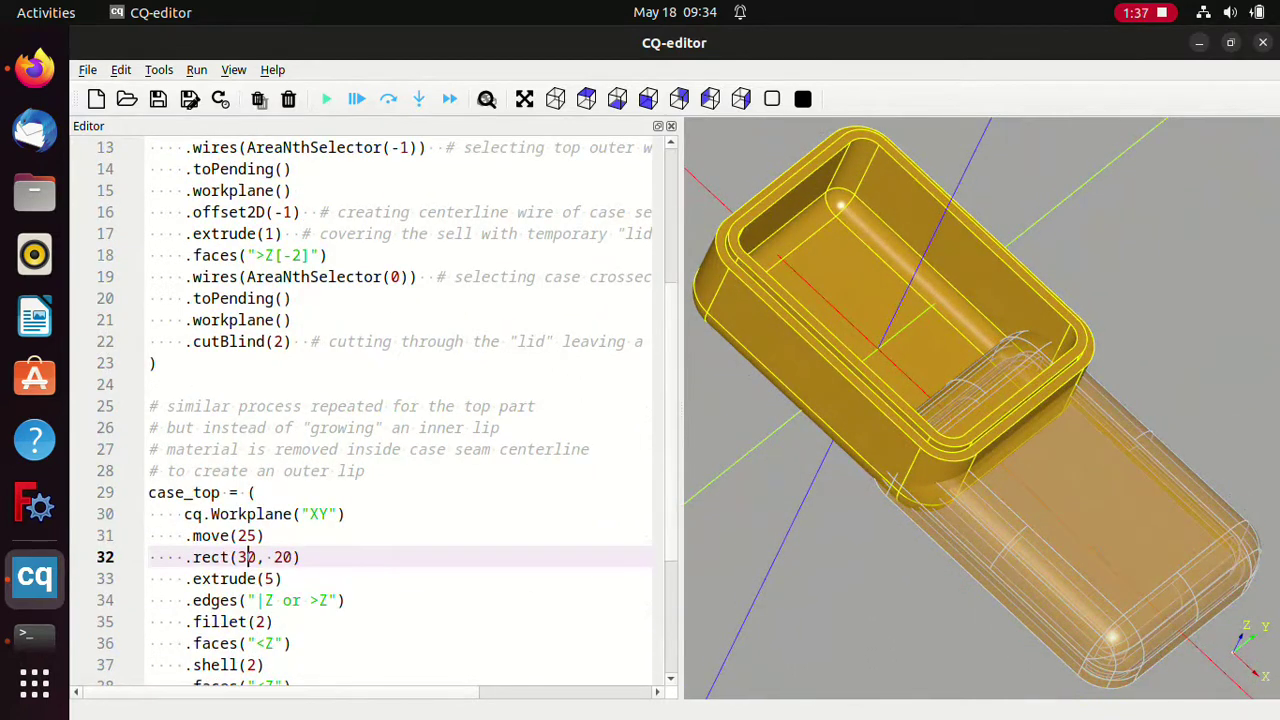
Change the case top's move(25) to move(35) and re-render.
key(Up)
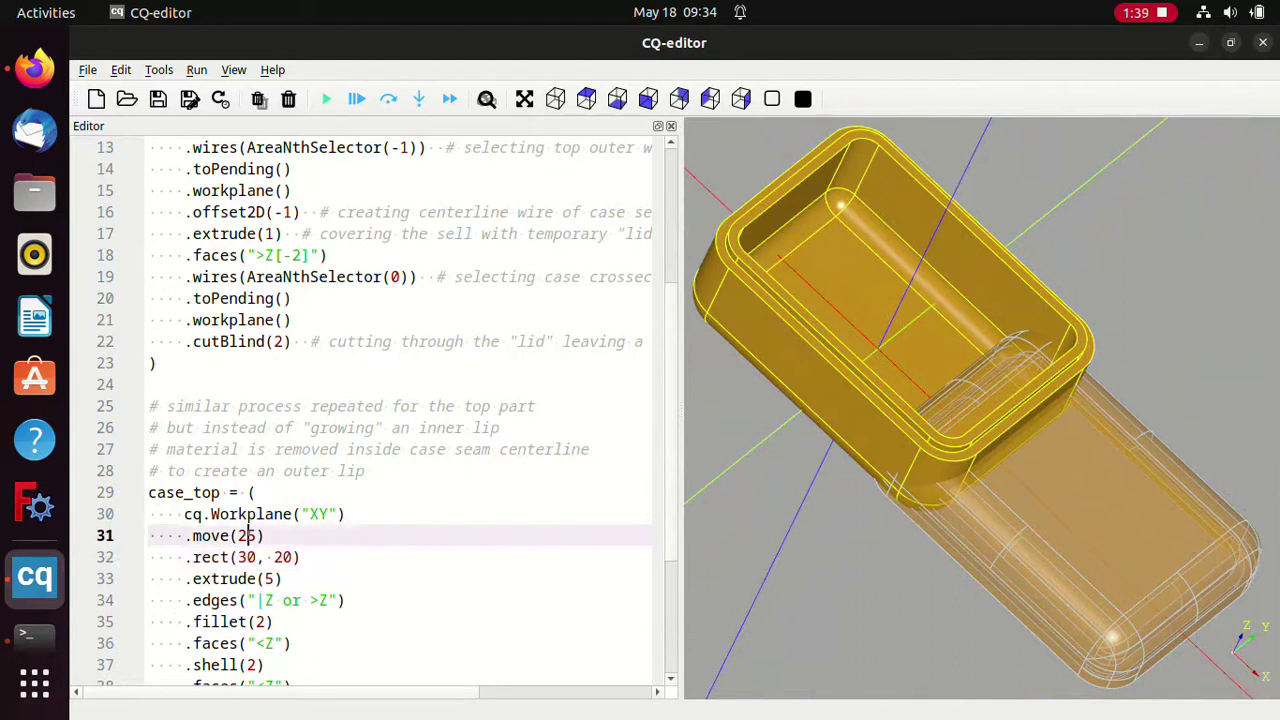
key(BackSpace)
text(3)
key(F5)
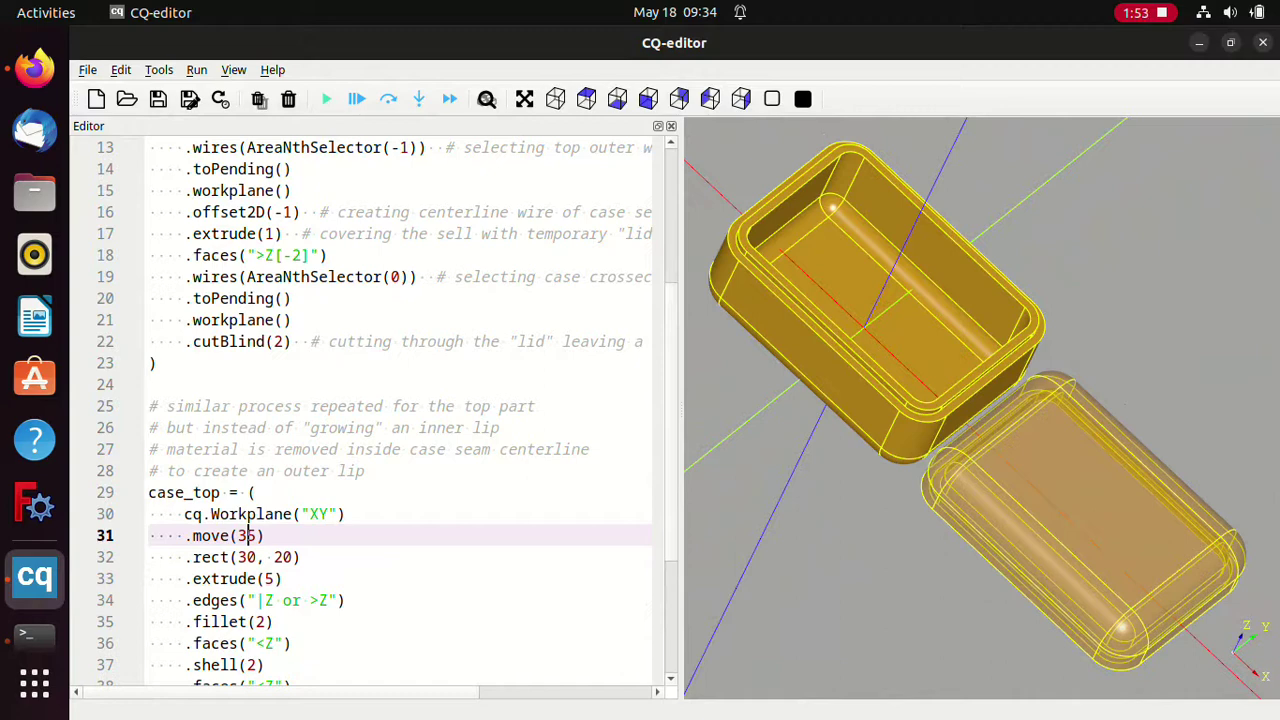
Rotate the view to confirm the two case parts now sit farther apart.
scroll(980, 400, up, 3)
scroll(980, 400, down, 3)
mouse_move(980, 400)
mouse_down()
mouse_move(1000, 380)
mouse_move(1000, 400)
mouse_move(1250, 400)
mouse_up()
drag(980, 400, 1100, 400)
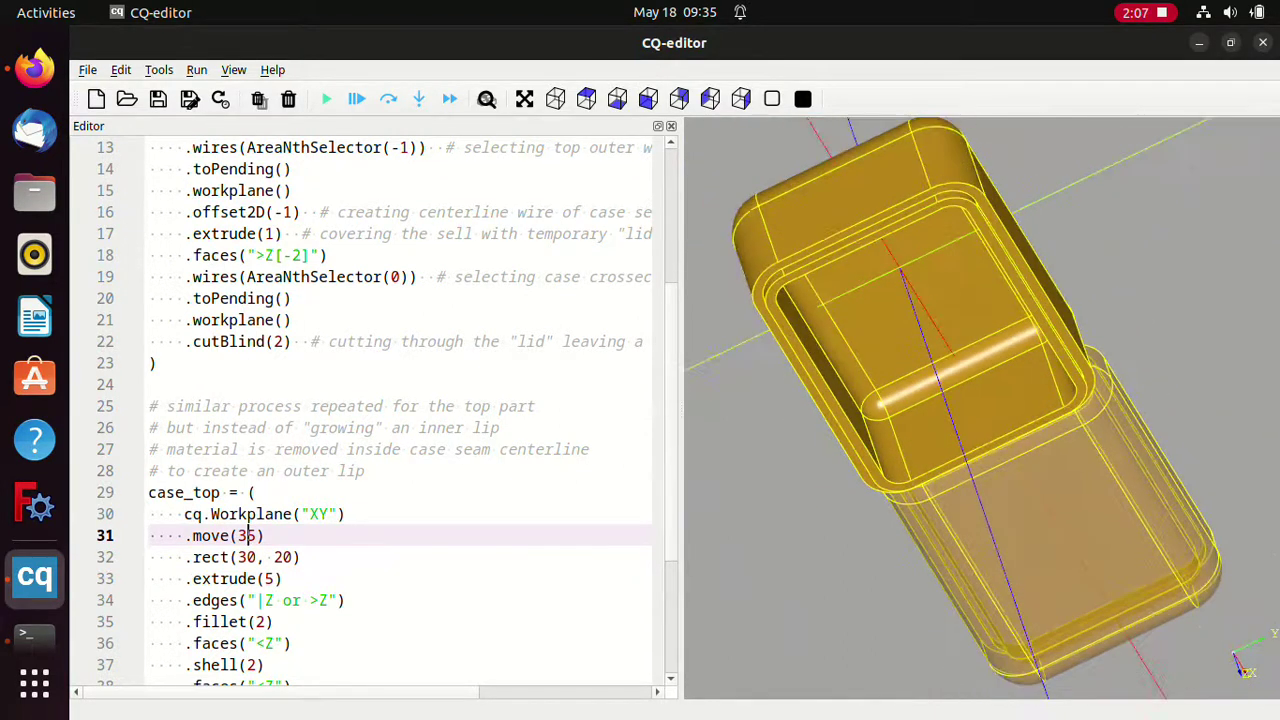
scroll(400, 400, down, 2)
scroll(400, 400, down, 2)
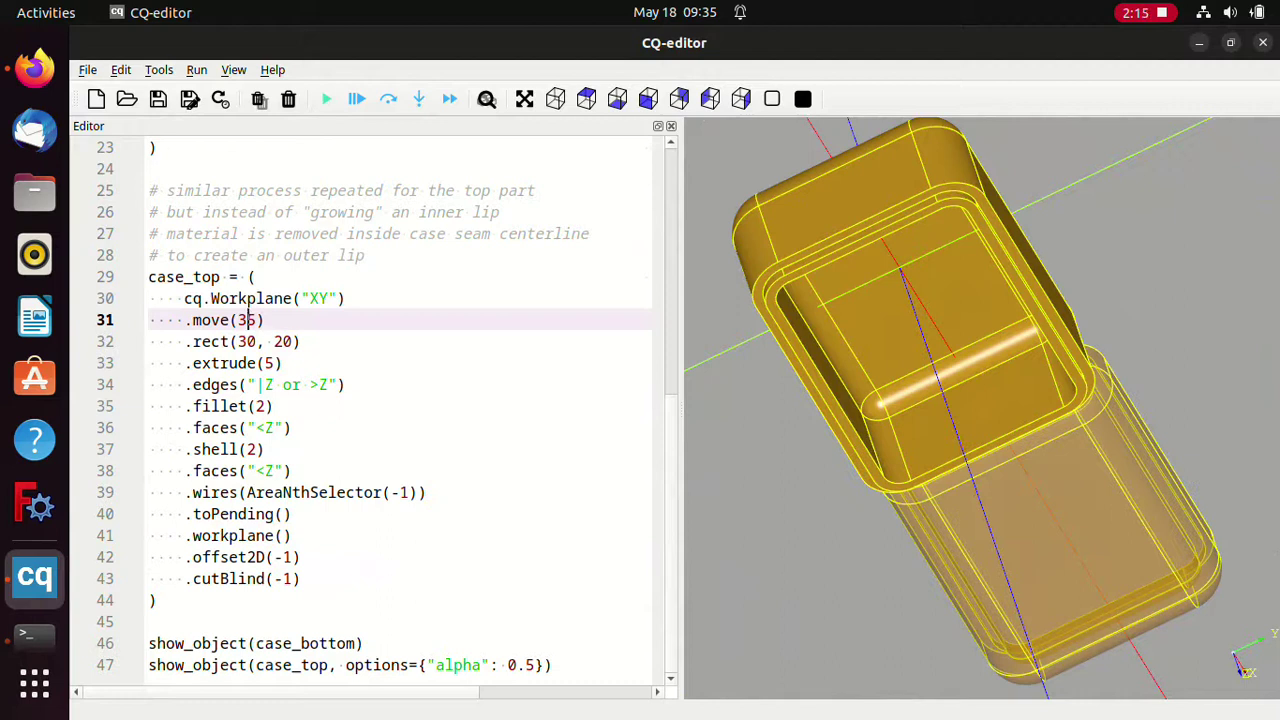
scroll(251, 308, up, 4)
scroll(251, 308, up, 4)
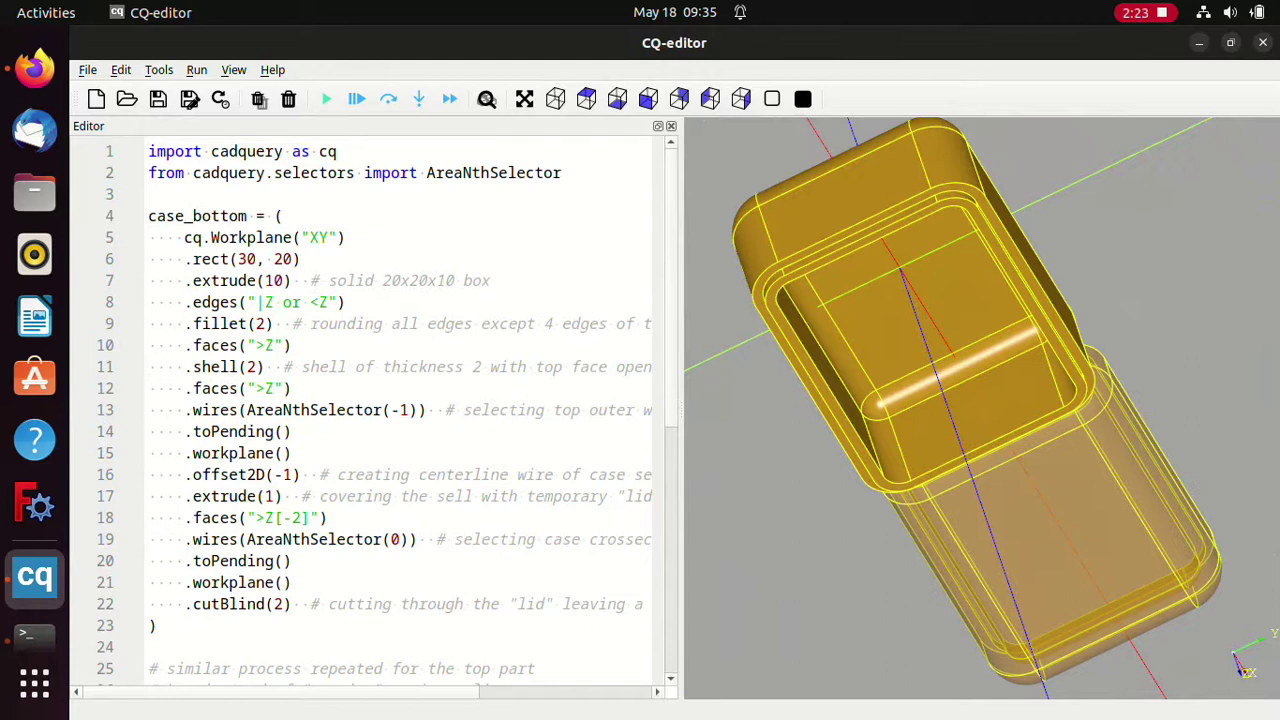
Change the case bottom's extrude(10) to extrude(20) and re-render the model.
click(274, 280)
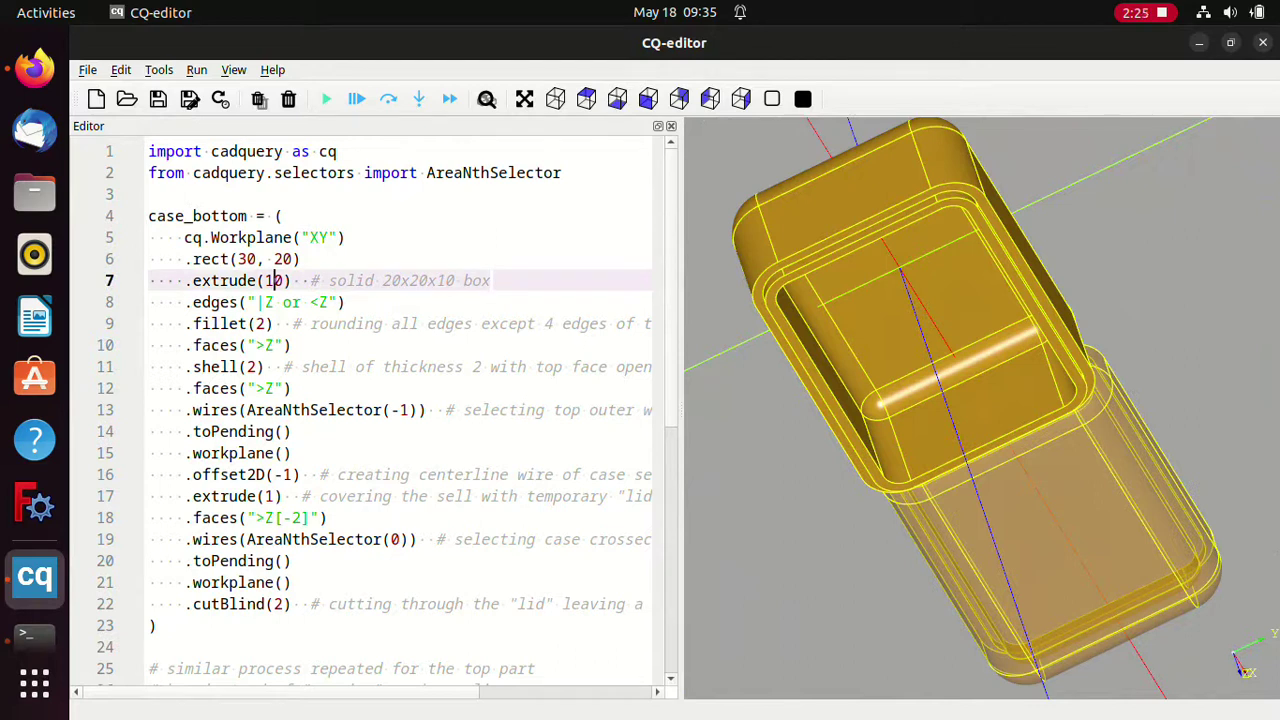
key(BackSpace)
text(2)
key(F5)
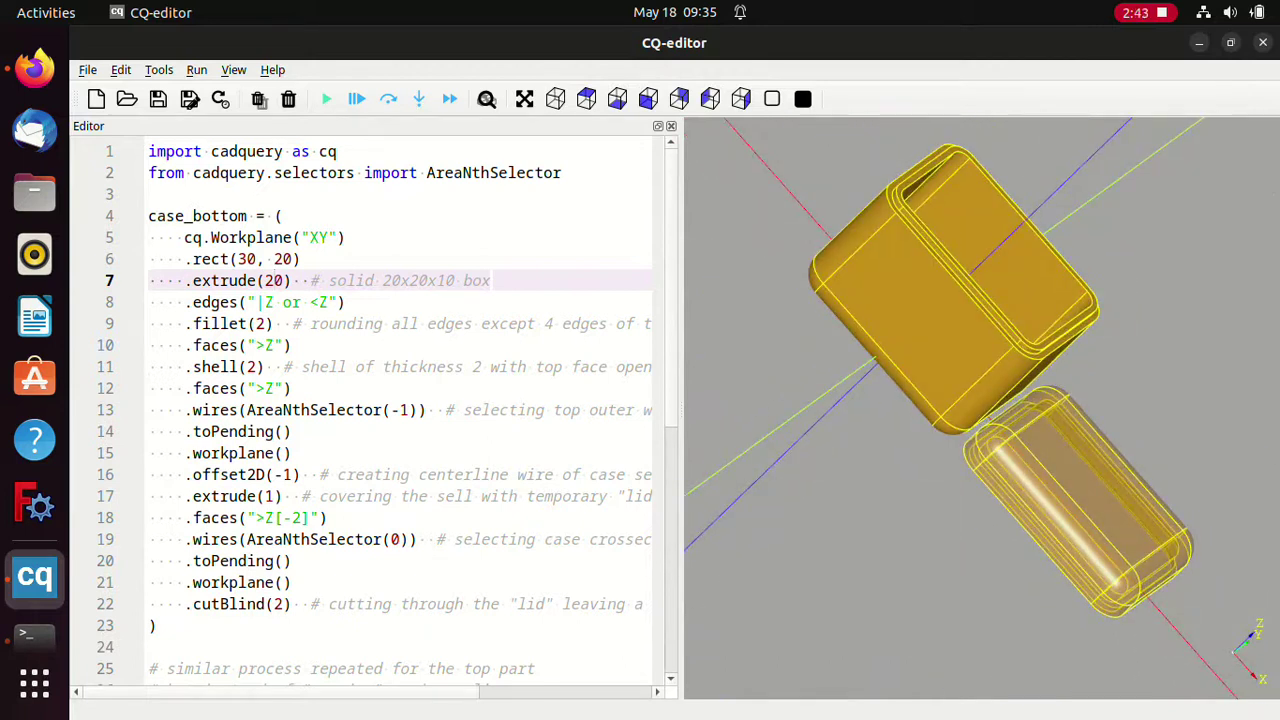
scroll(360, 410, down, 4)
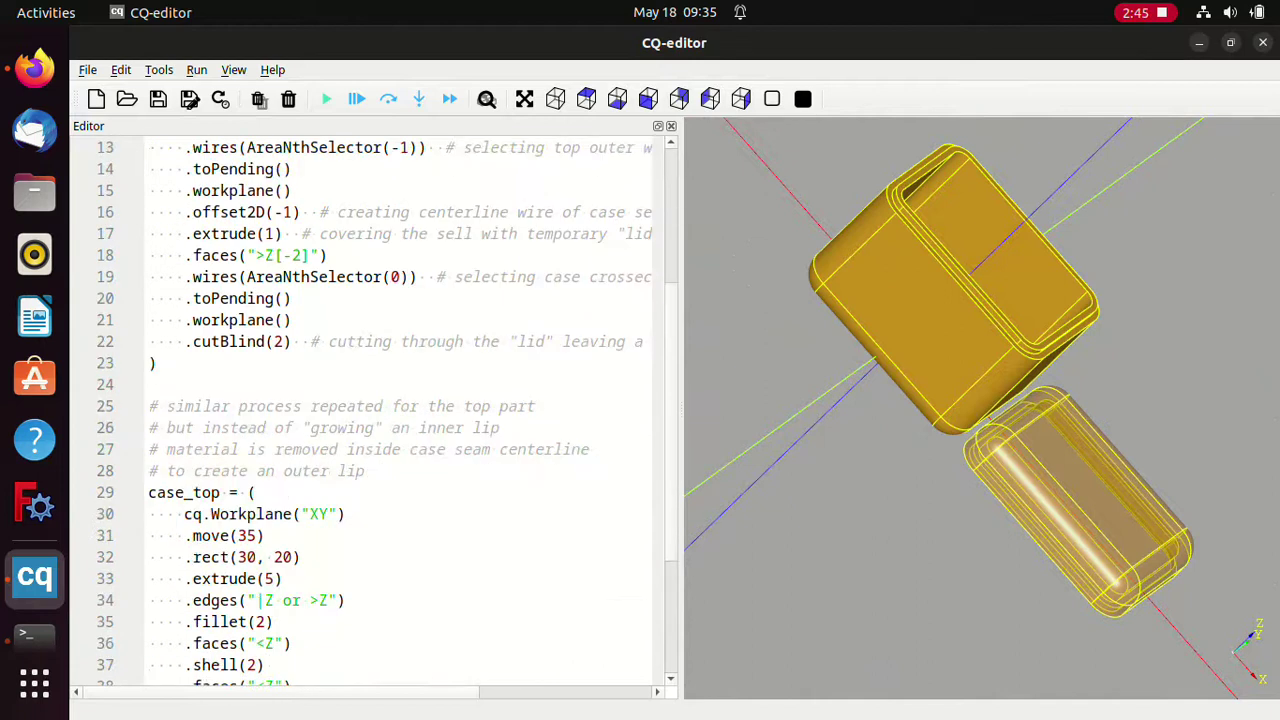
Change the case top's extrude(5) to extrude(15) and re-render the model.
scroll(360, 410, down, 3)
click(276, 384)
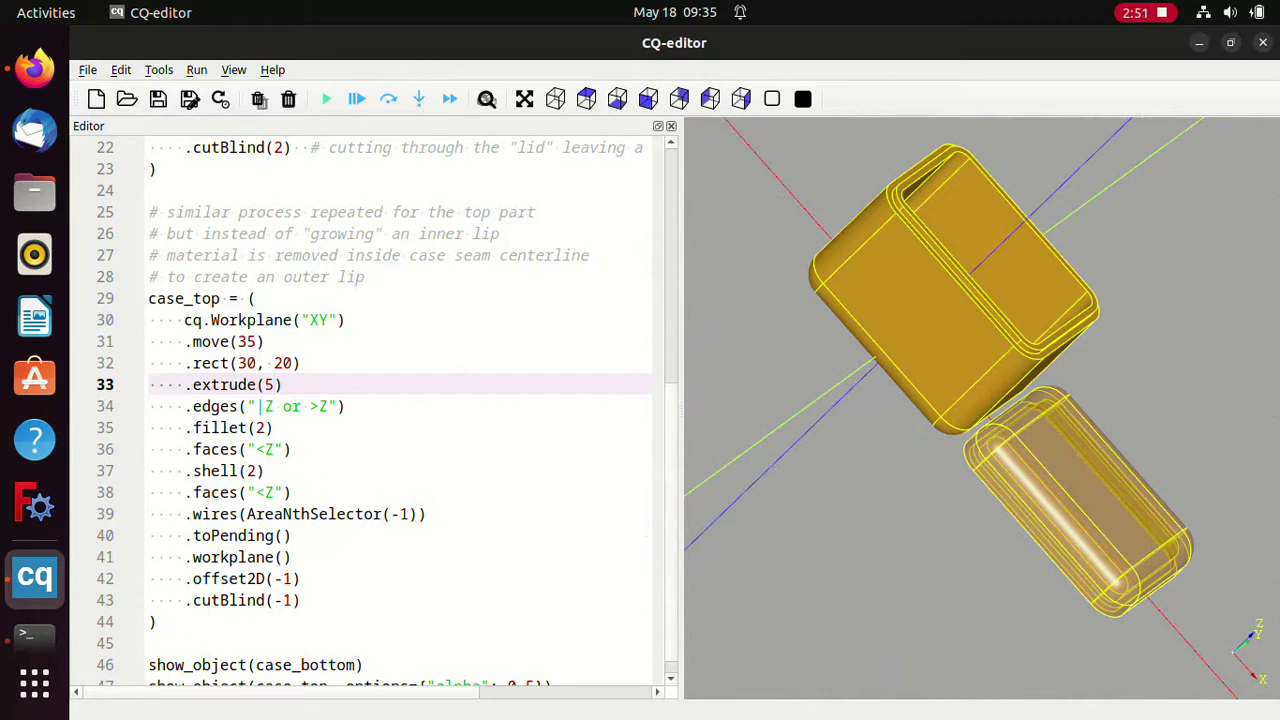
text(1)
key(F5)
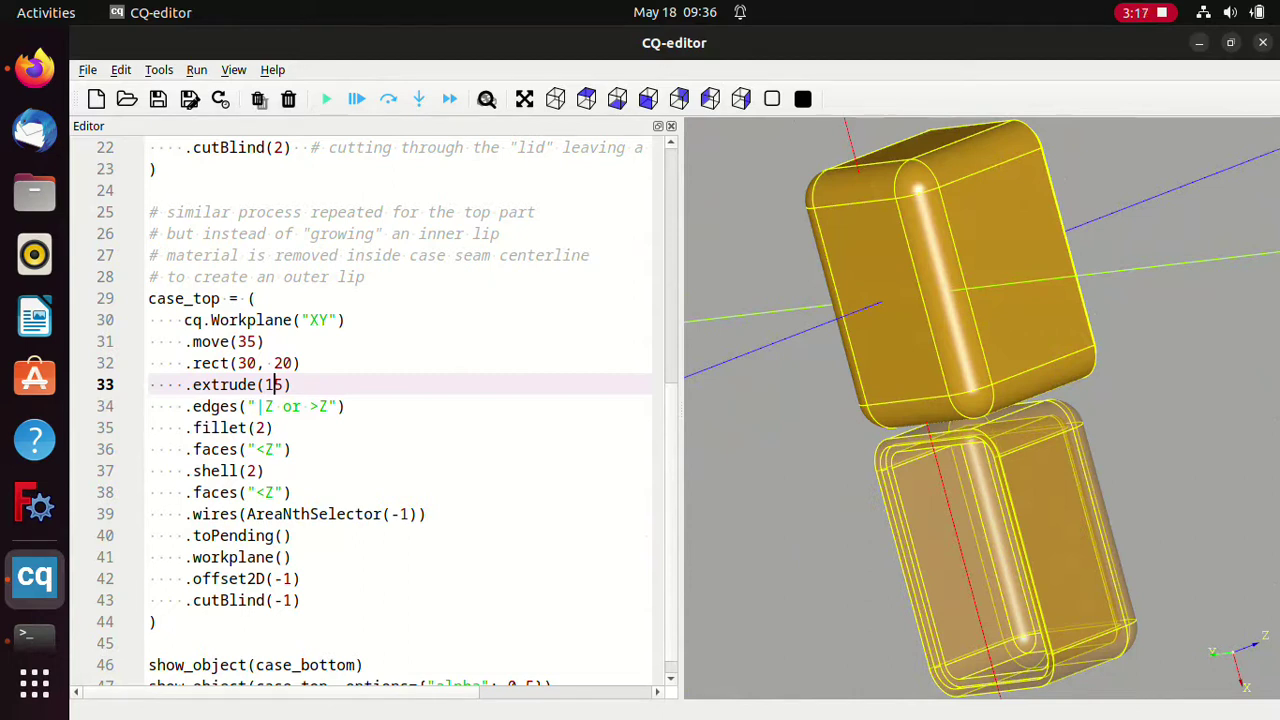
scroll(387, 414, down, 1)
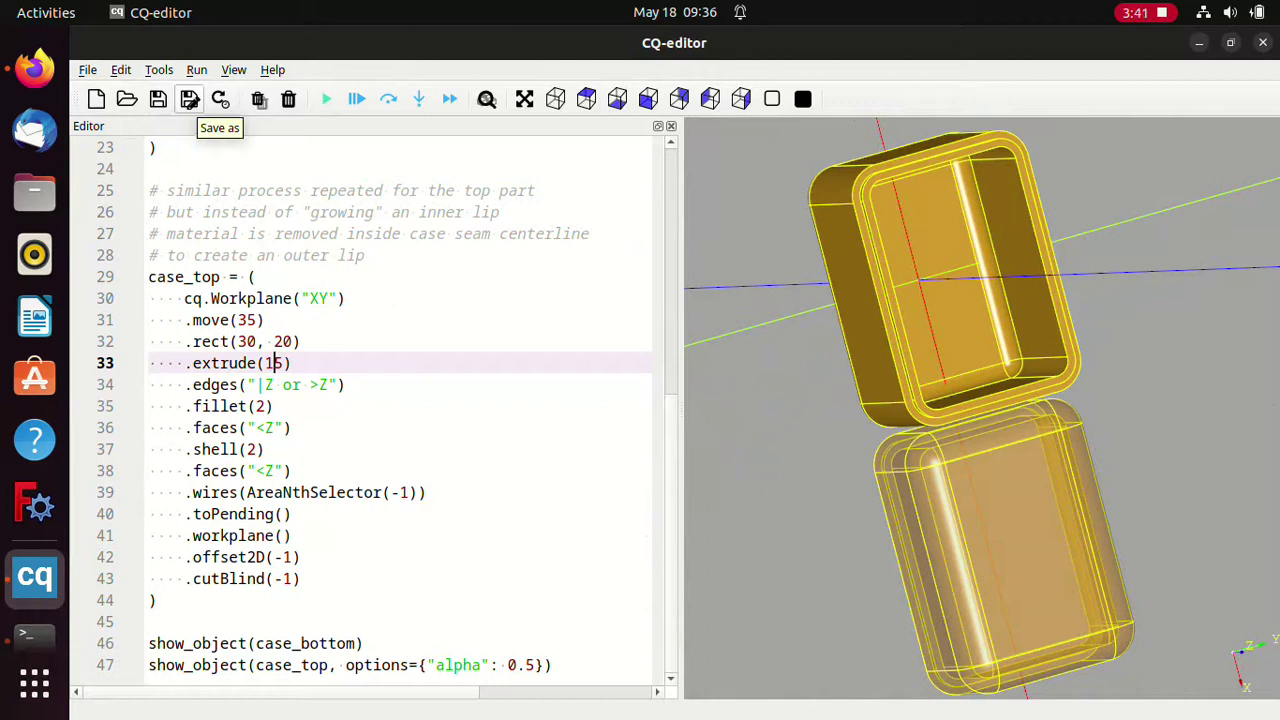
click(189, 98)
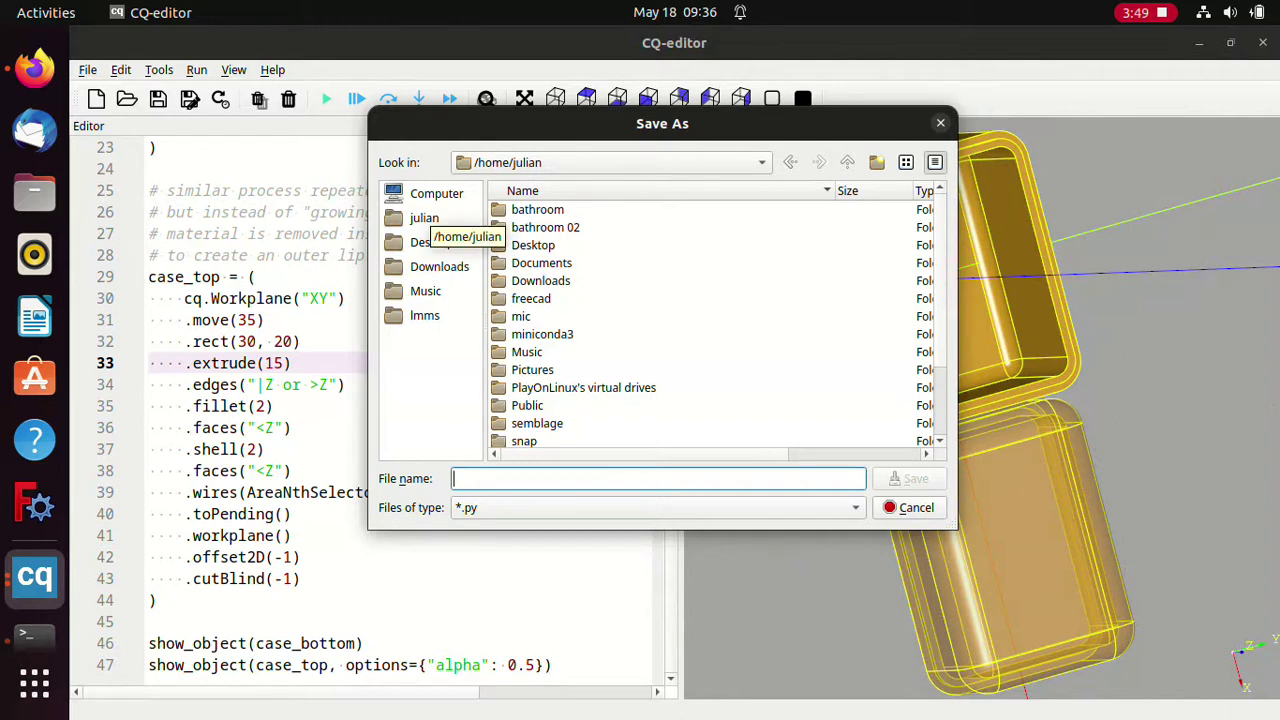
Enter the file name 'cad' to save the script as cad.py, then re-render.
text(cad)
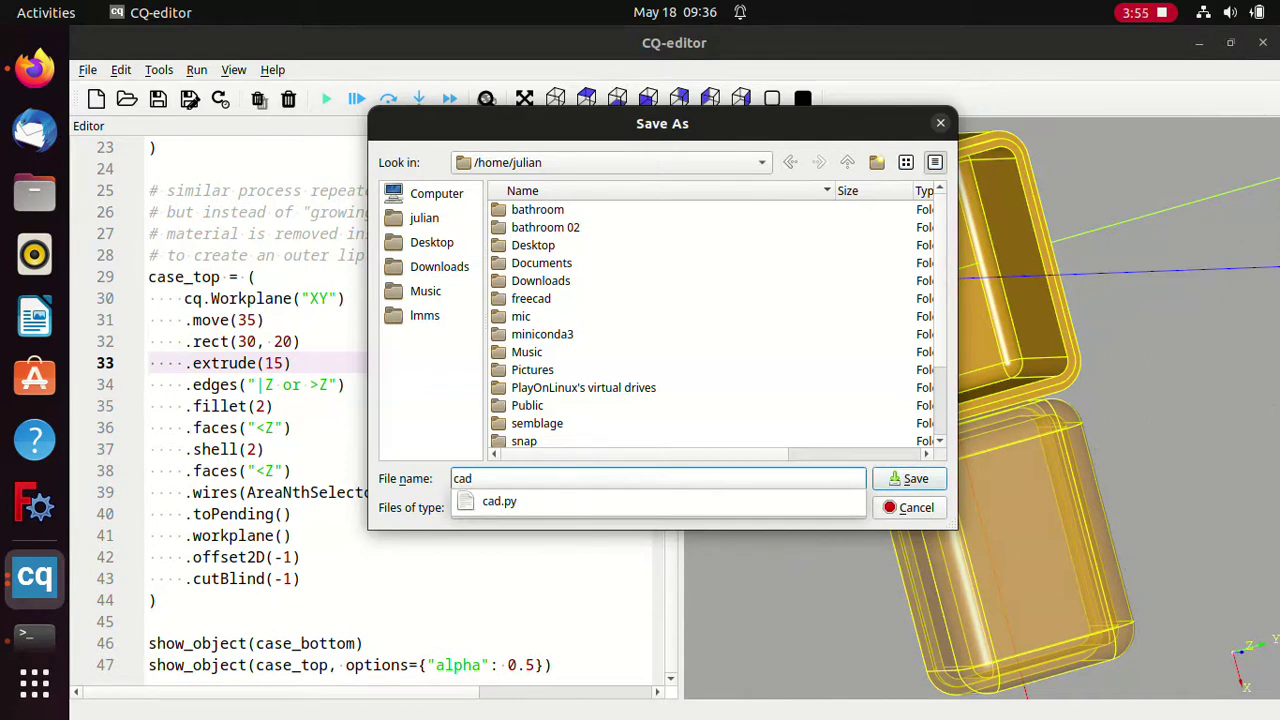
key(Escape)
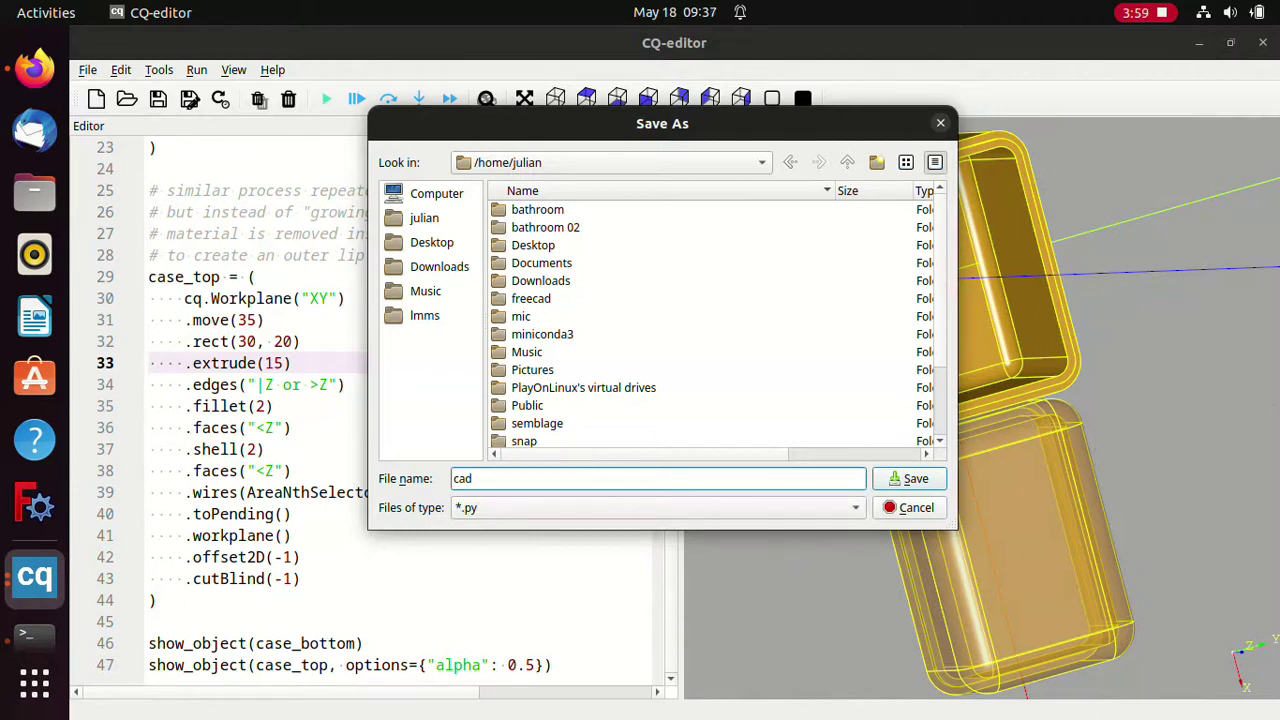
key(Return)
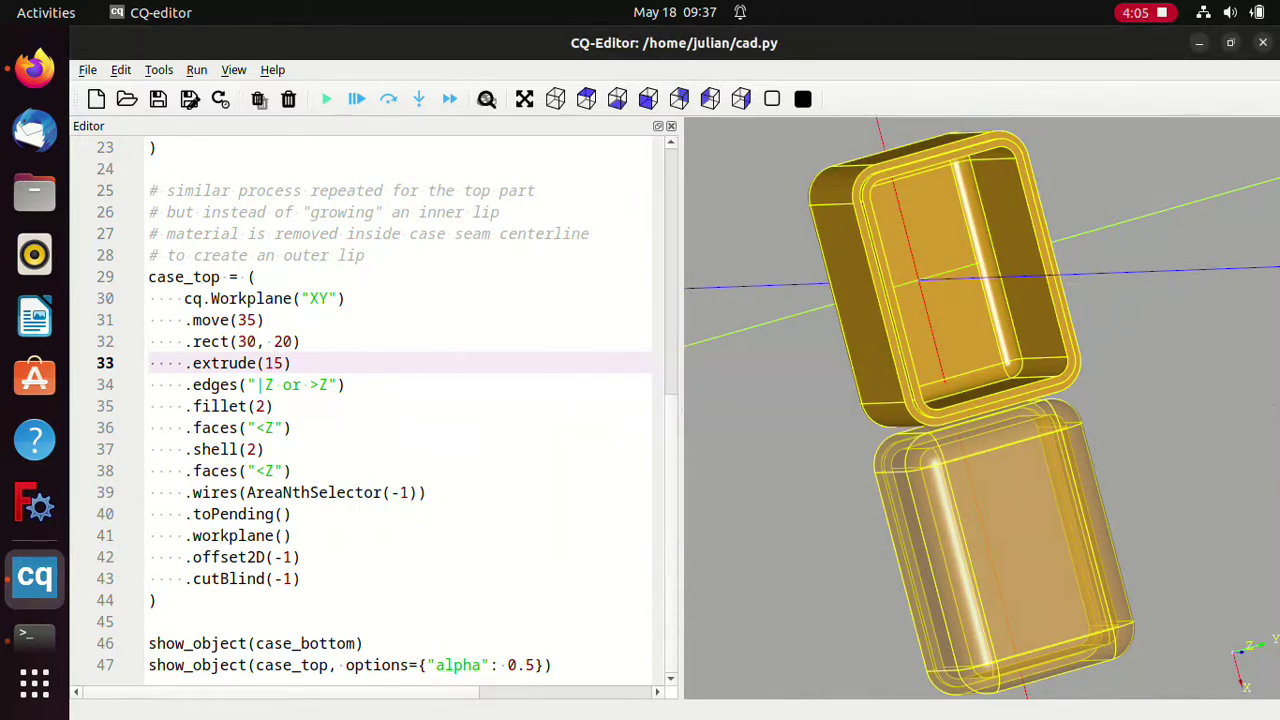
key(F5)
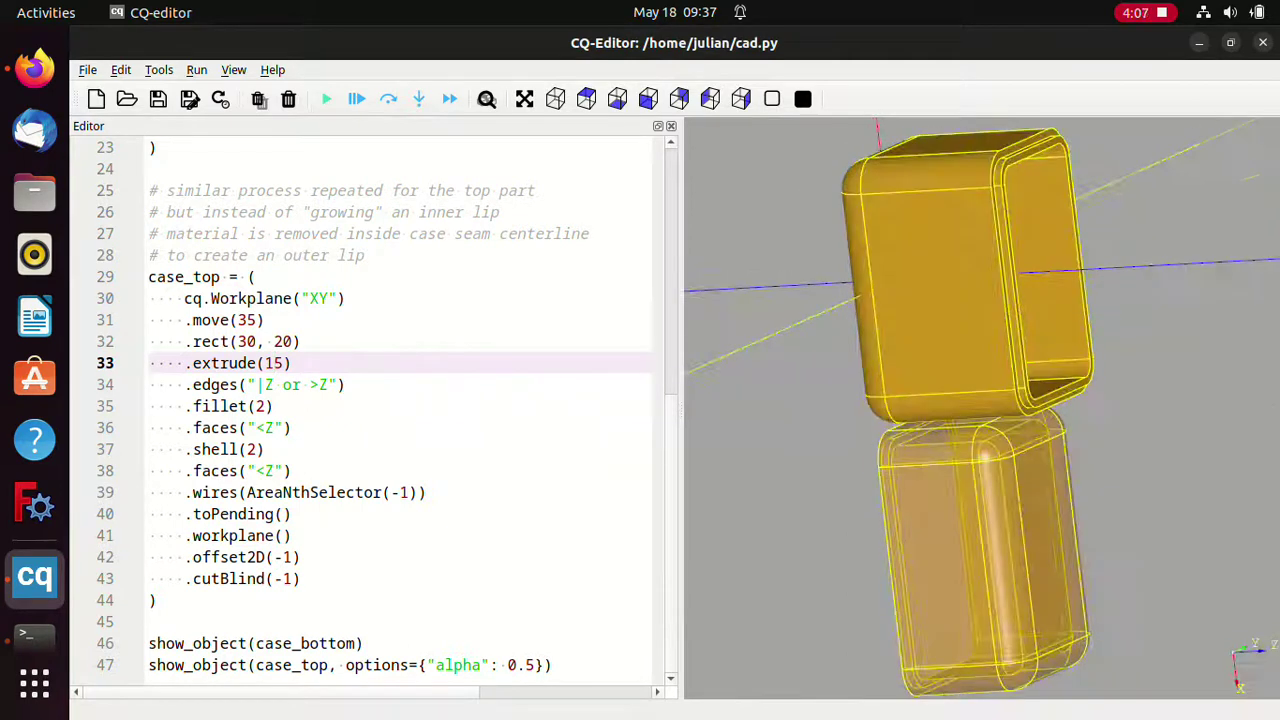